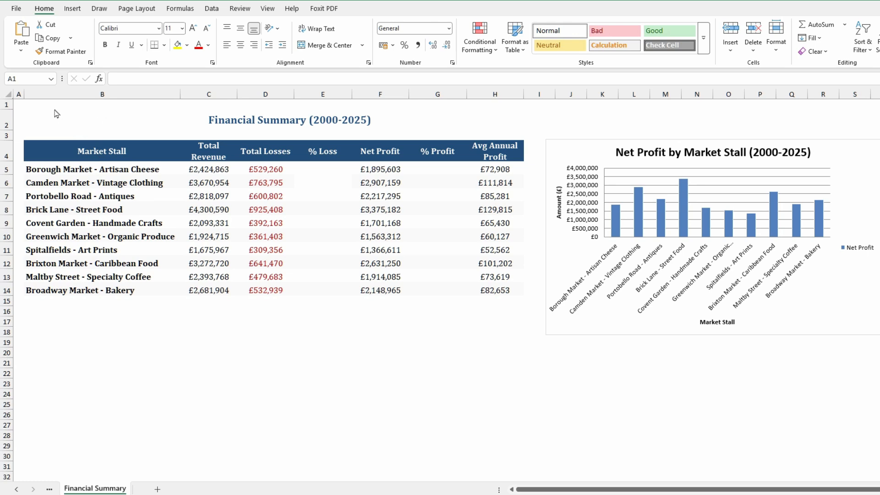
# Enter the formula =(D5/C5)*100 in cell E5 to calculate the % Loss for Borough Market - Artisan Cheese.
pyautogui.click(54, 110)
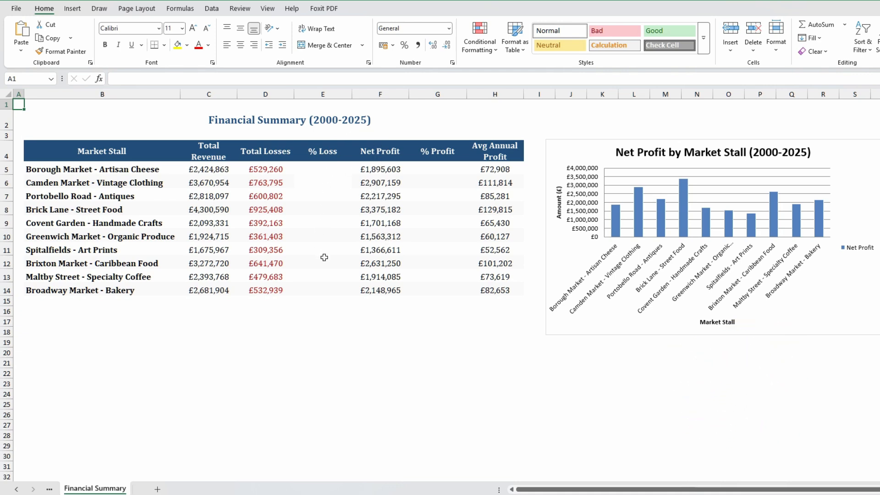
pyautogui.click(325, 170)
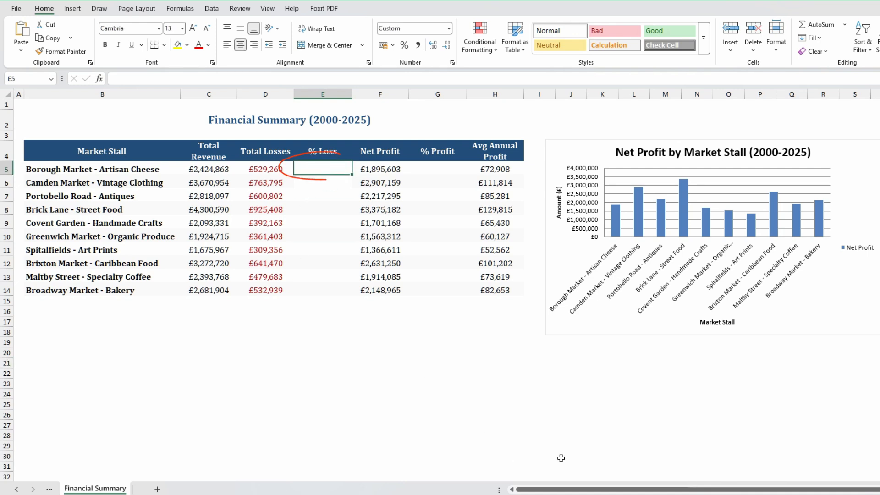
pyautogui.write('=')
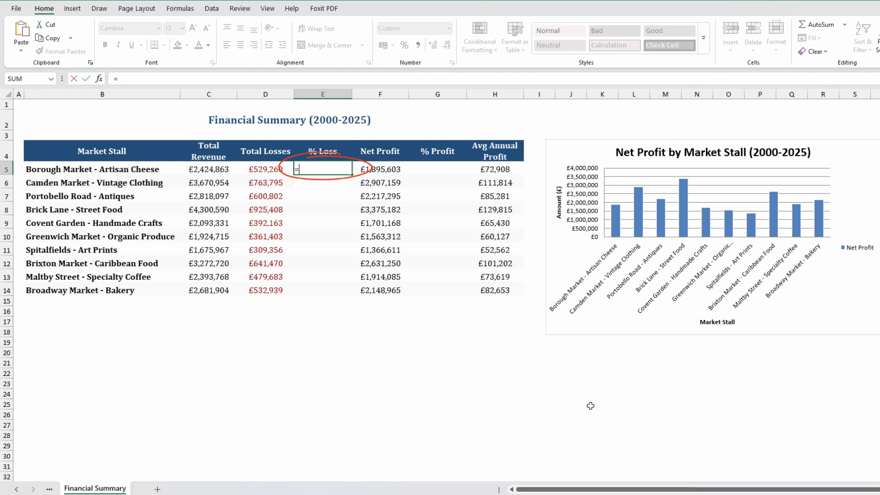
pyautogui.write('(')
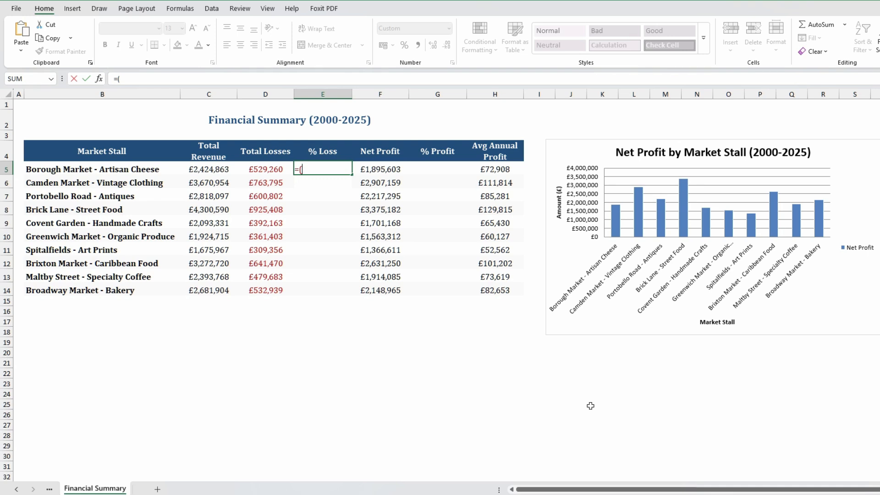
pyautogui.write('D5')
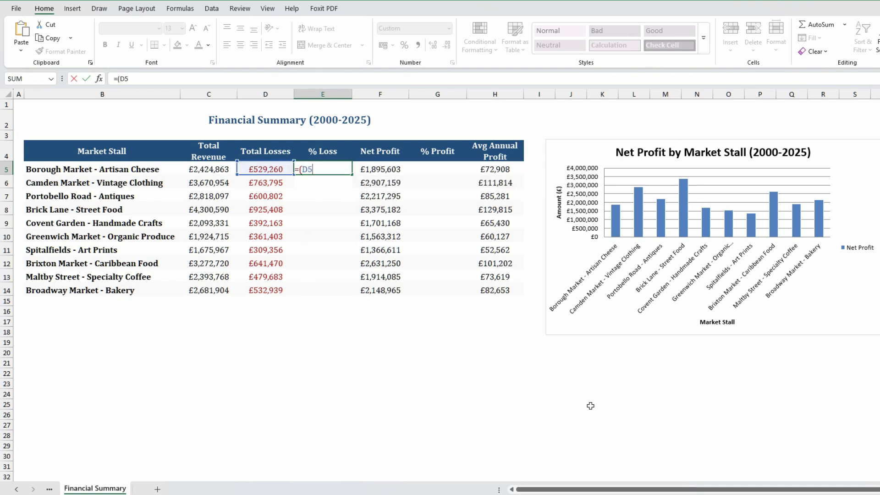
pyautogui.write('/')
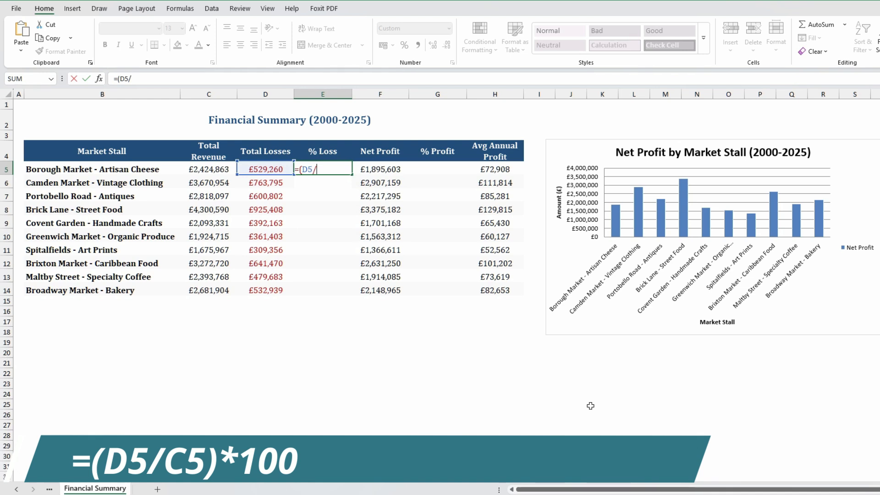
pyautogui.write('C5')
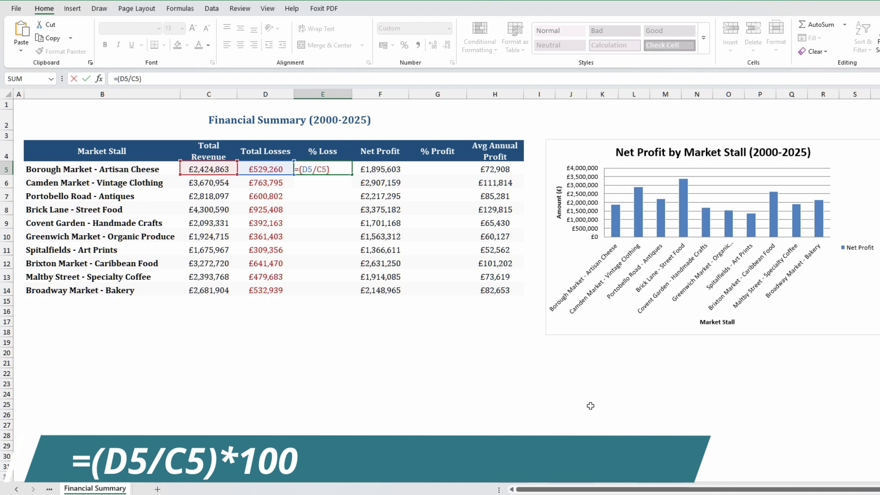
pyautogui.write(')*100')
pyautogui.press('Return')
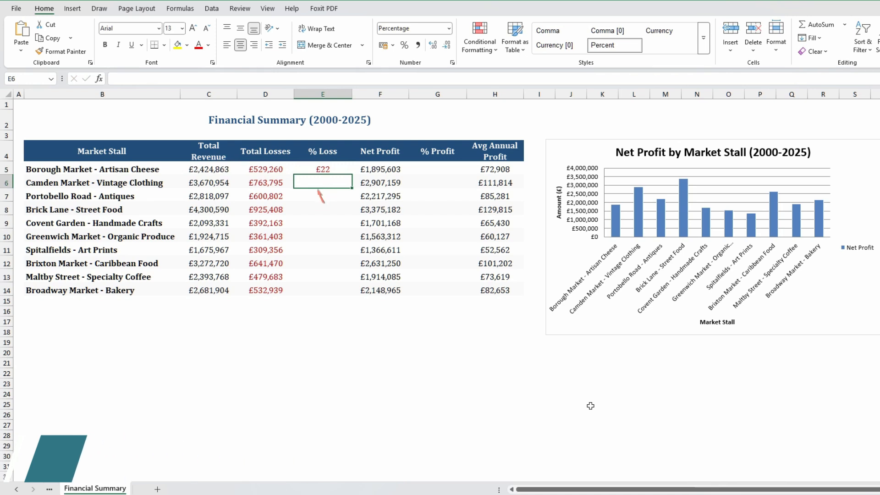
# Format the % Loss cell E5 as Percentage with 2 decimal places.
pyautogui.click(335, 168)
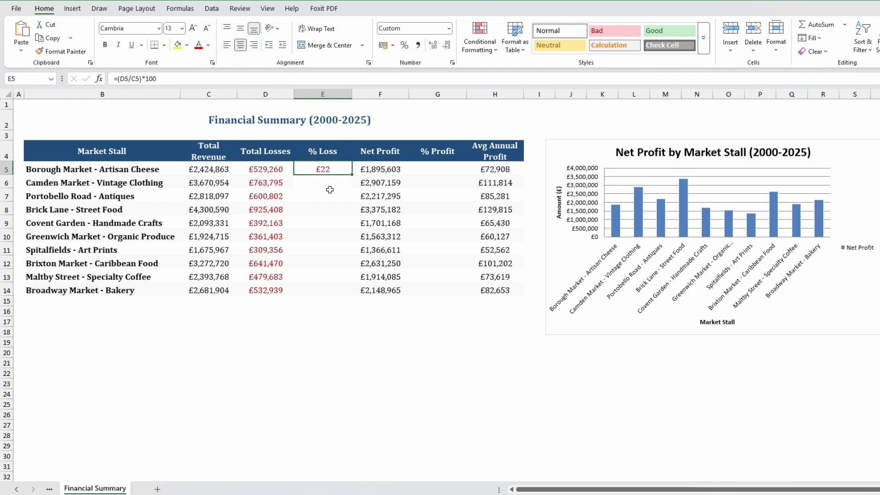
pyautogui.rightClick(342, 173)
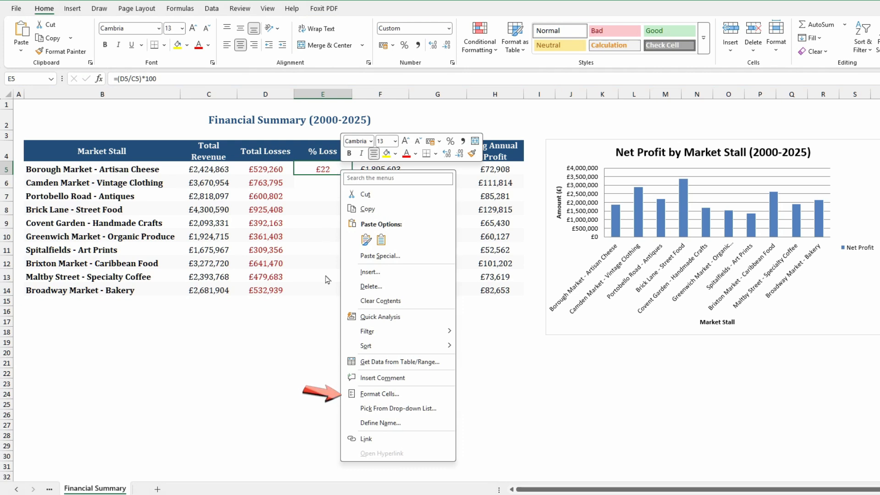
pyautogui.click(385, 399)
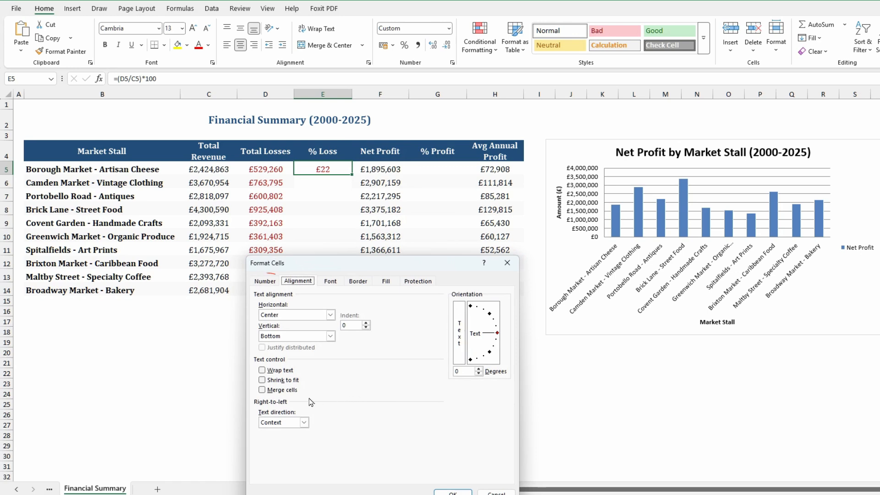
pyautogui.click(266, 283)
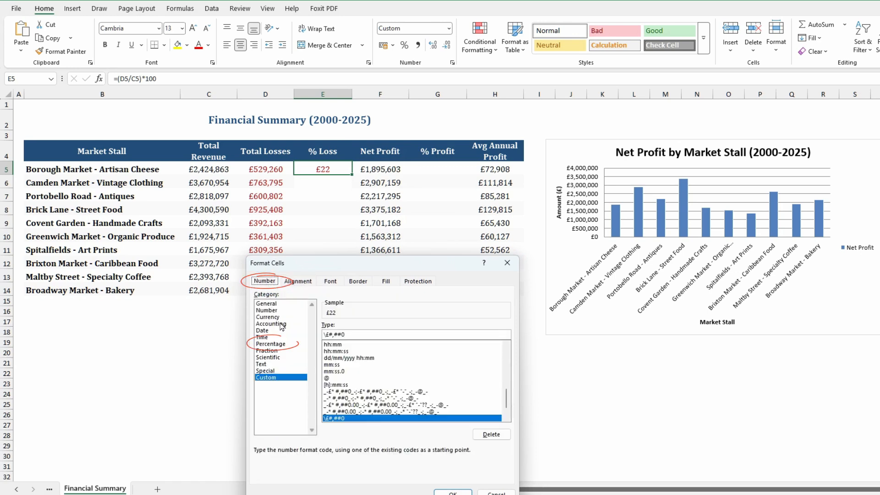
pyautogui.click(272, 344)
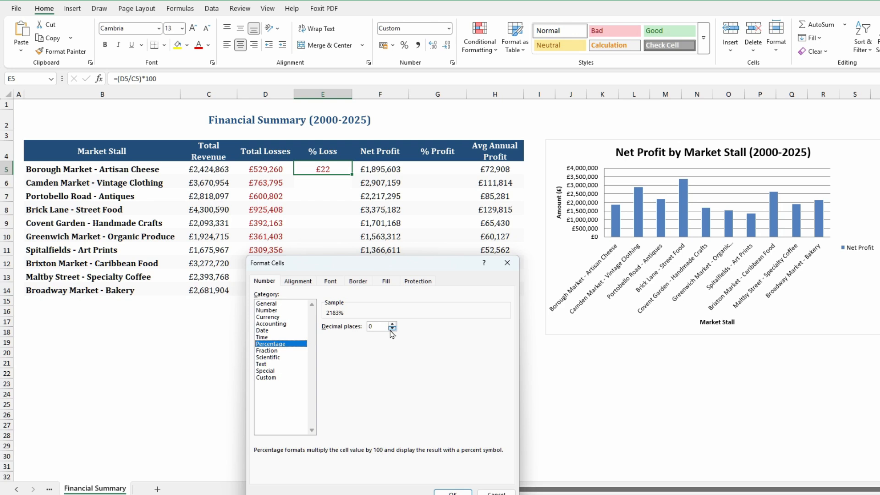
pyautogui.click(392, 329)
pyautogui.click(393, 323)
pyautogui.click(393, 324)
pyautogui.click(453, 492)
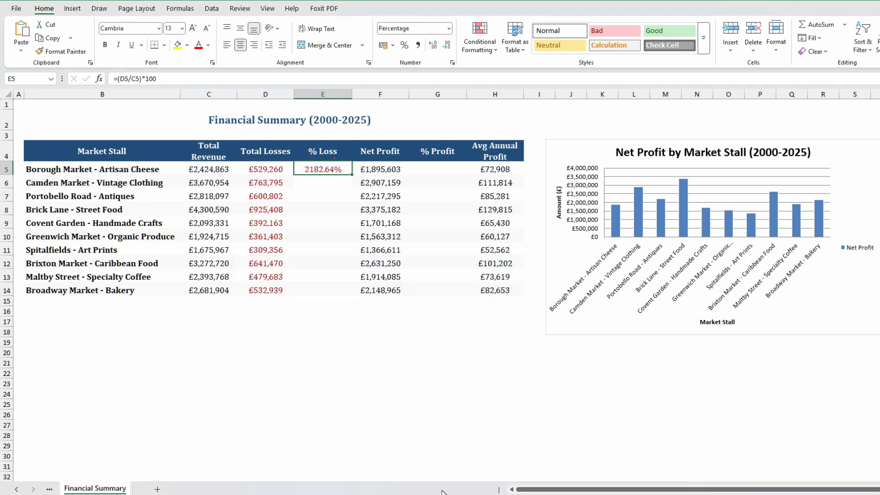
pyautogui.click(366, 383)
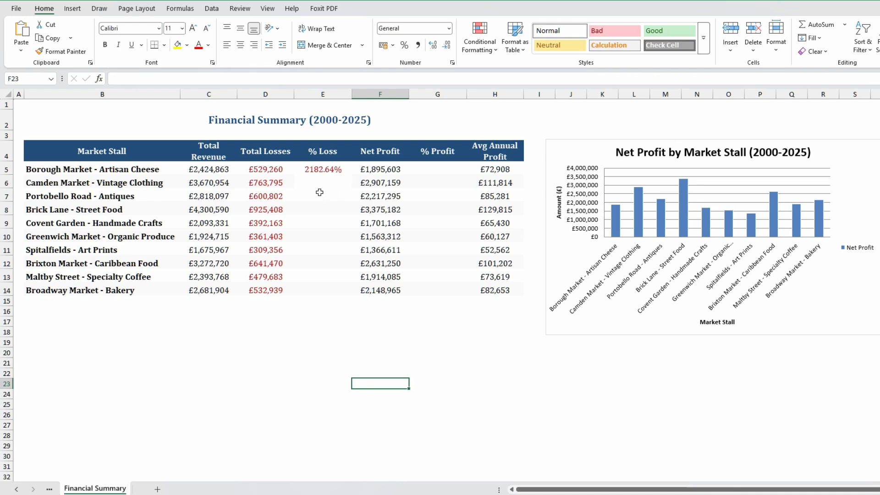
# Remove the *100 multiplication from the % Loss formula in E5, leaving =(D5/C5).
pyautogui.click(327, 169)
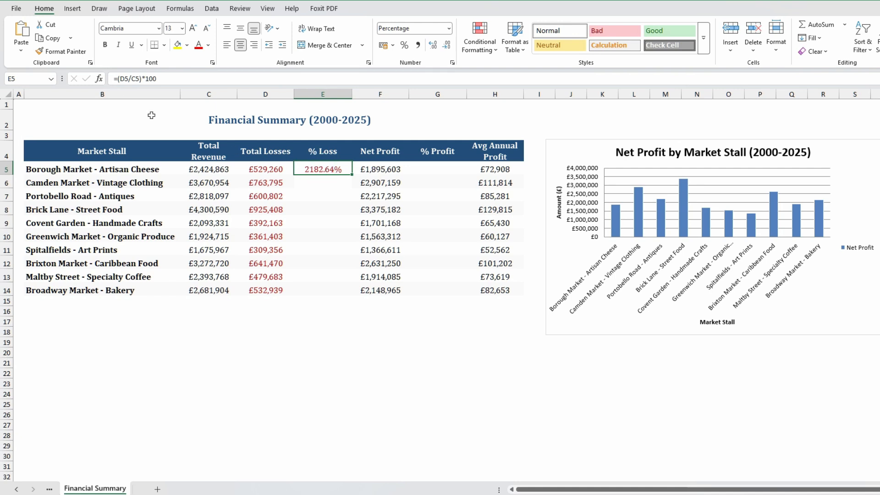
pyautogui.click(169, 79)
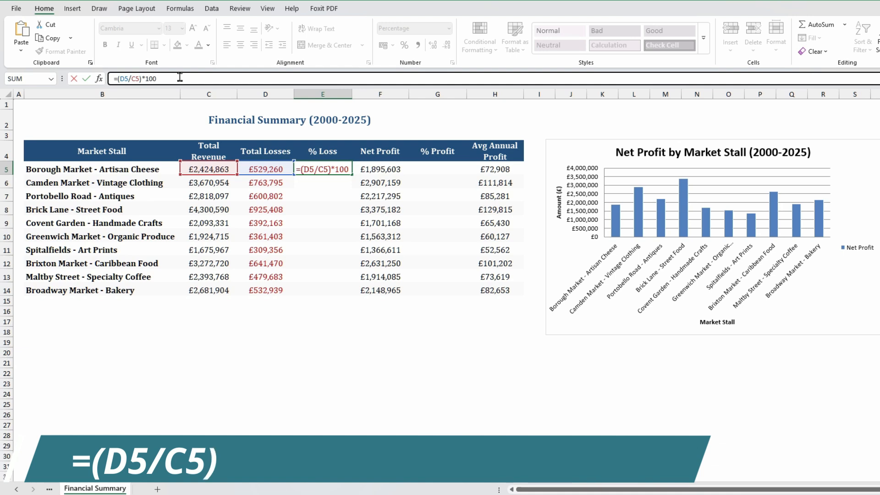
pyautogui.press('BackSpace')
pyautogui.press('BackSpace')
pyautogui.press('BackSpace')
pyautogui.press('BackSpace')
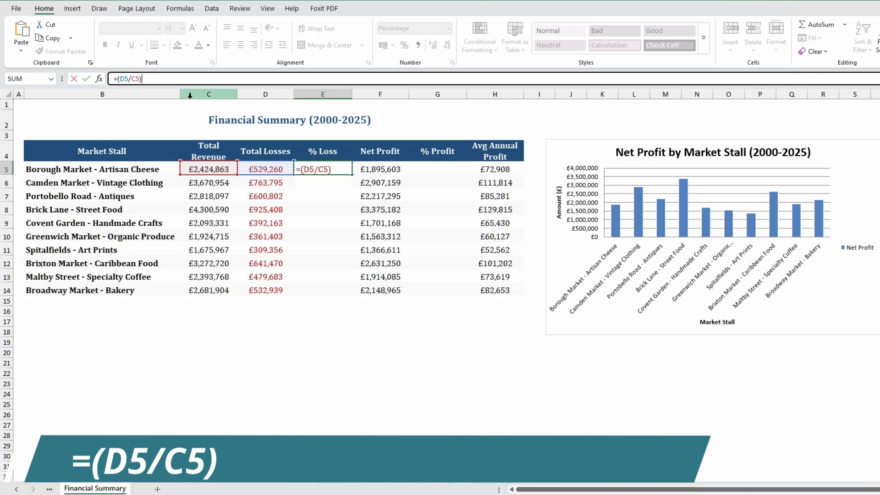
pyautogui.press('Return')
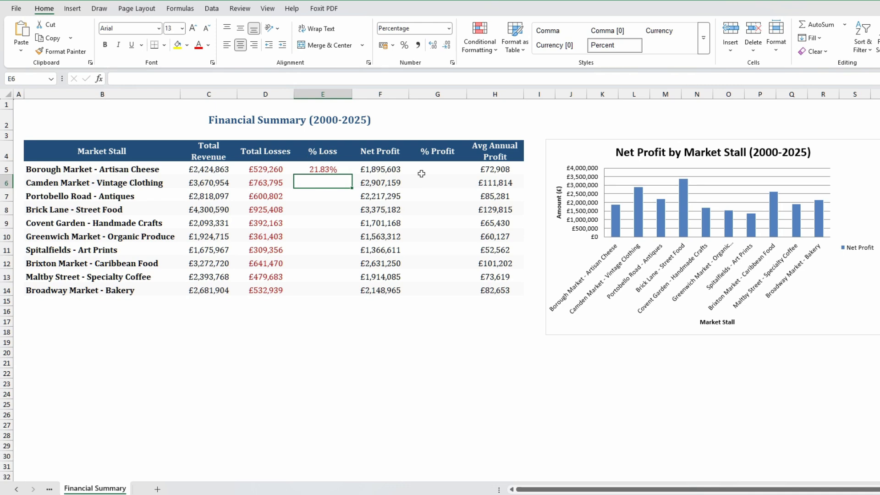
# Format the first % Profit cell, G5, as Percentage with 1 decimal place.
pyautogui.click(434, 168)
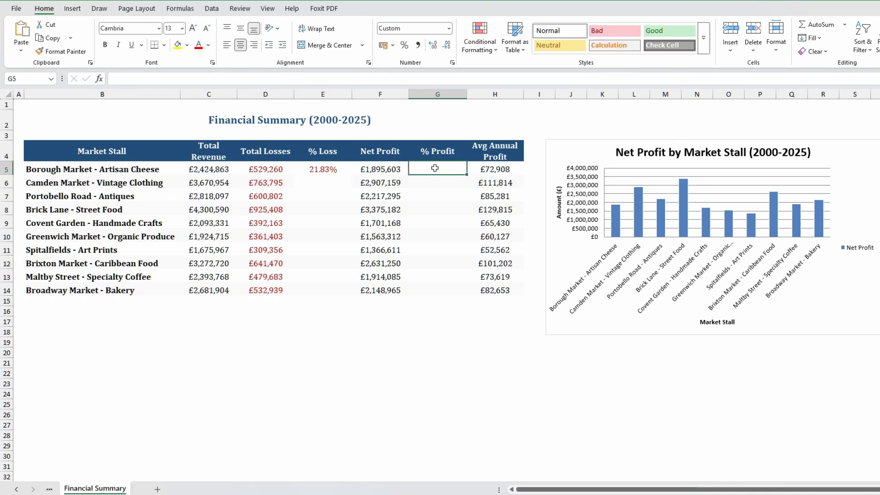
pyautogui.rightClick(435, 168)
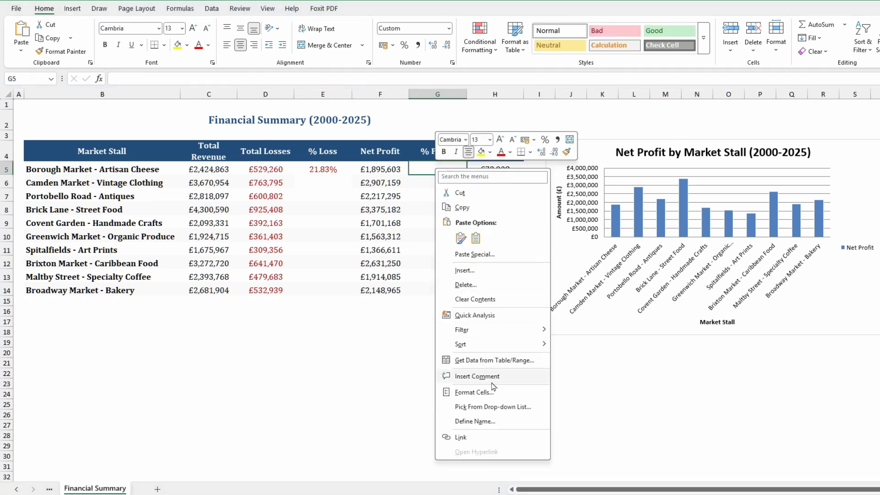
pyautogui.click(479, 393)
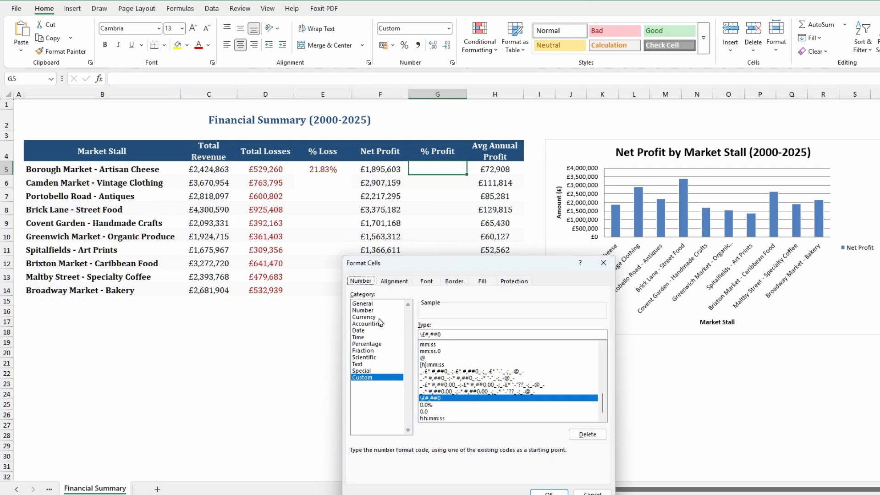
pyautogui.click(369, 344)
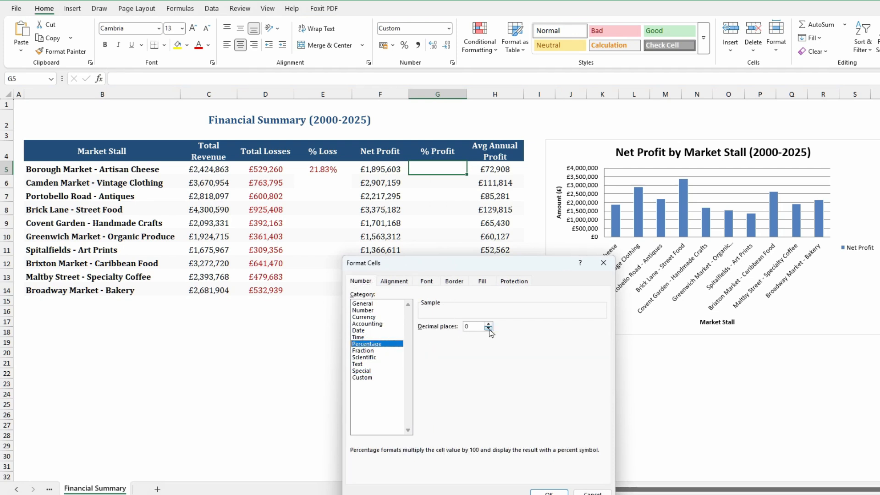
pyautogui.doubleClick(488, 324)
pyautogui.click(489, 328)
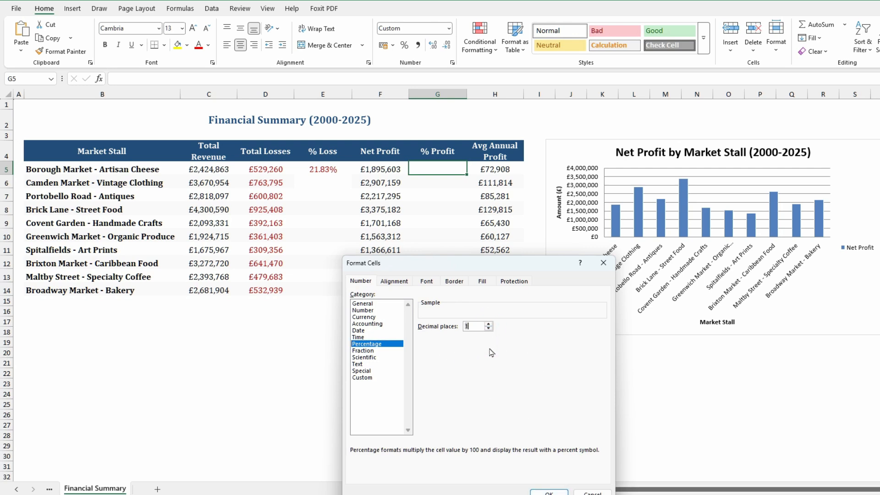
pyautogui.click(548, 492)
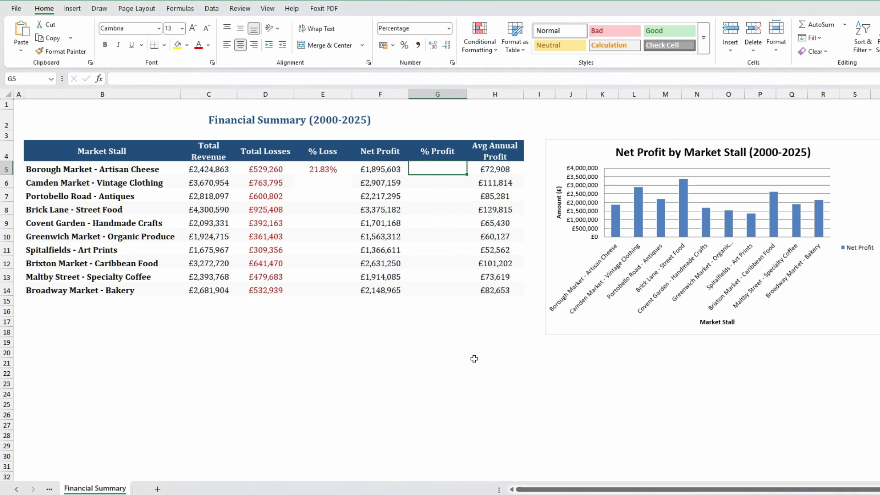
# Enter the formula =F5/C5 in cell G5 to calculate the stall's % Profit.
pyautogui.write('=')
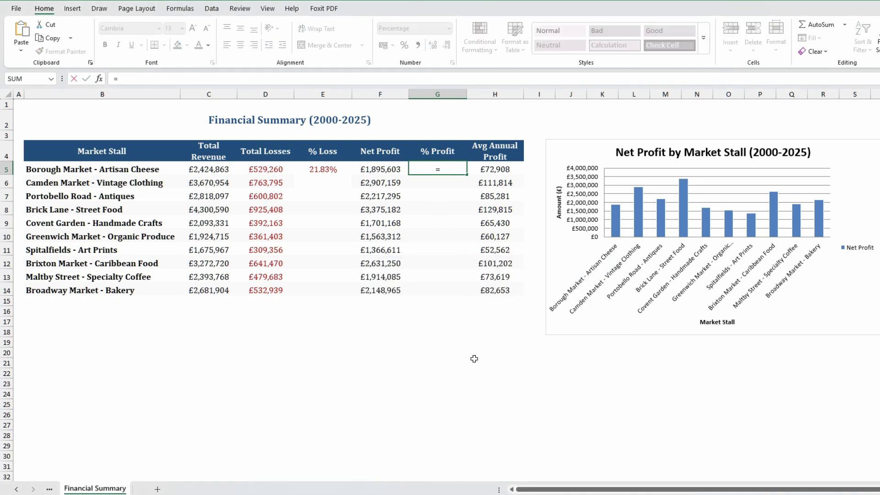
pyautogui.write('F5')
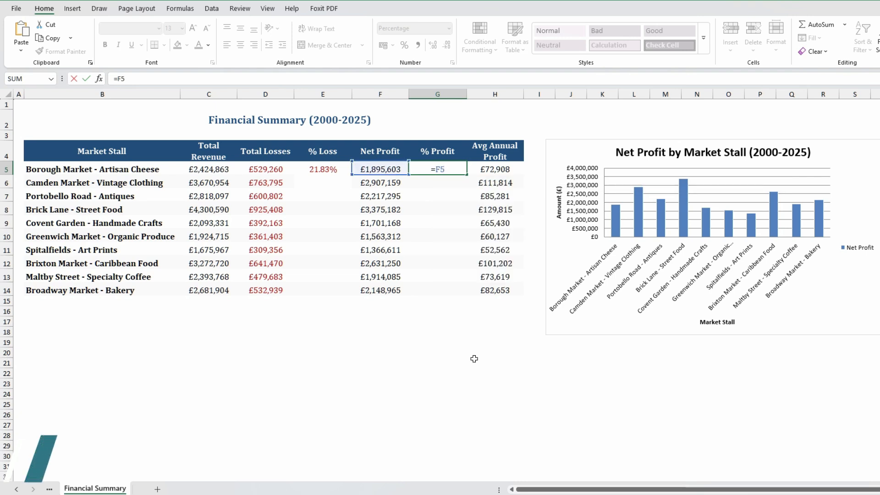
pyautogui.write('/C')
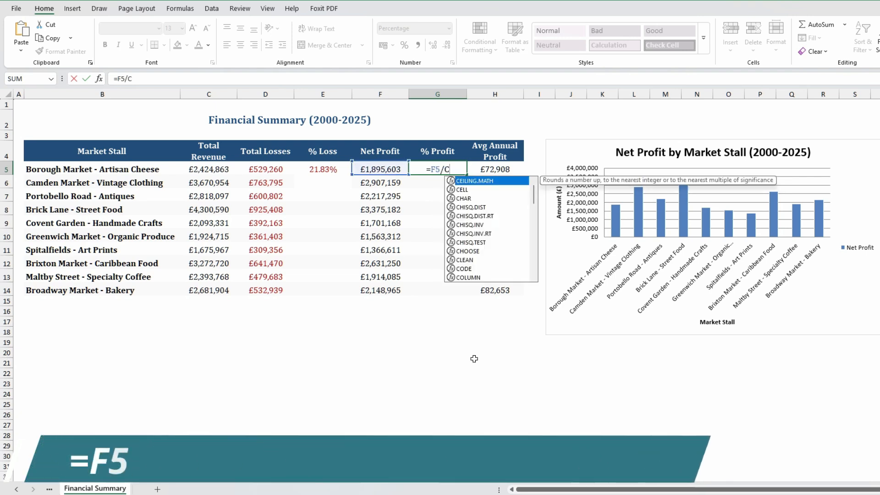
pyautogui.write('5')
pyautogui.press('Return')
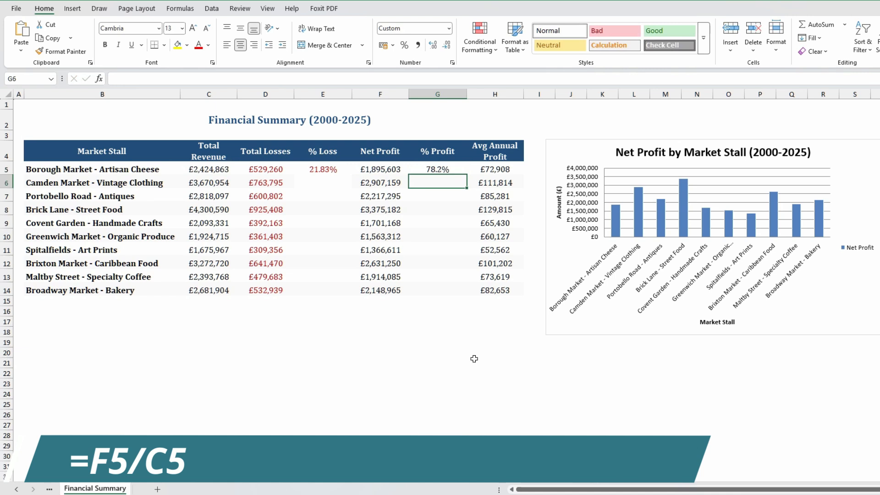
# Enclose the % Profit formula in G5 in parentheses so it reads =(F5/C5).
pyautogui.press('Up')
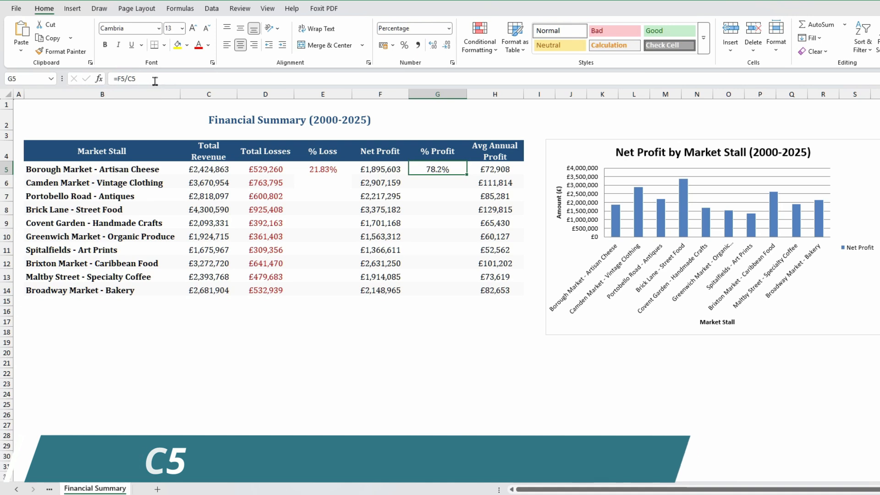
pyautogui.click(226, 78)
pyautogui.write(')')
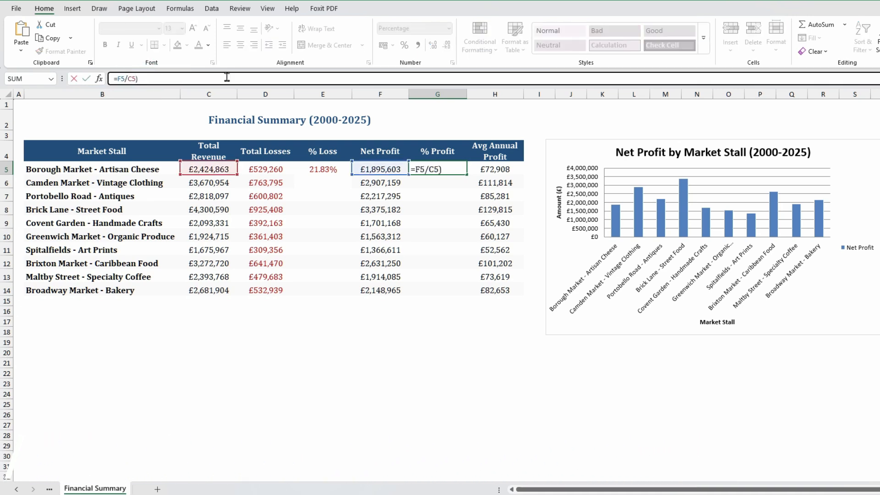
pyautogui.press('Left')
pyautogui.press('Left')
pyautogui.press('Left')
pyautogui.press('Left')
pyautogui.press('Left')
pyautogui.press('Left')
pyautogui.write('(')
pyautogui.press('Return')
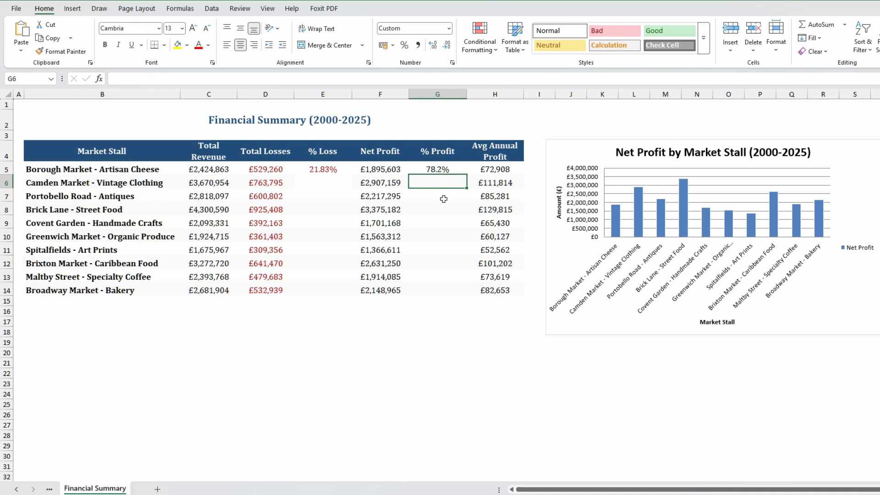
# Copy the % Profit formula from G5 into G6:G14 for the remaining market stalls.
pyautogui.click(443, 169)
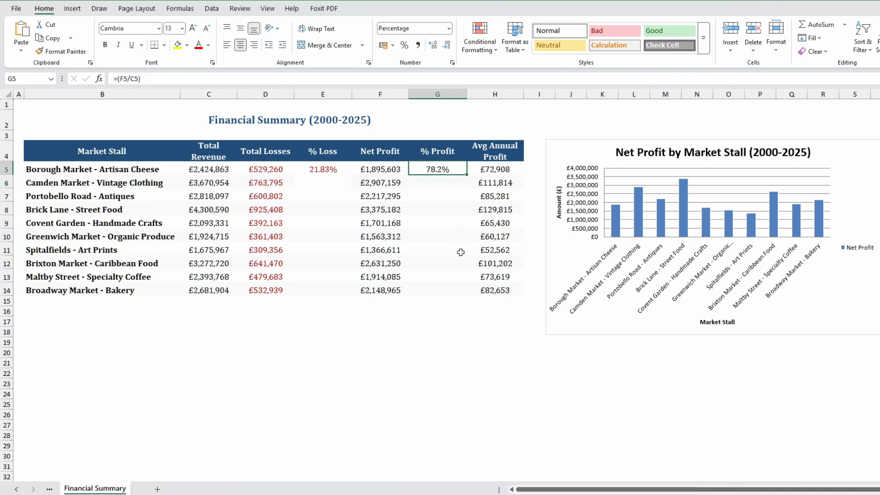
pyautogui.hotkey('ctrl', 'c')
pyautogui.press('Down')
pyautogui.hotkey('shift', 'Down')
pyautogui.hotkey('shift', 'Down')
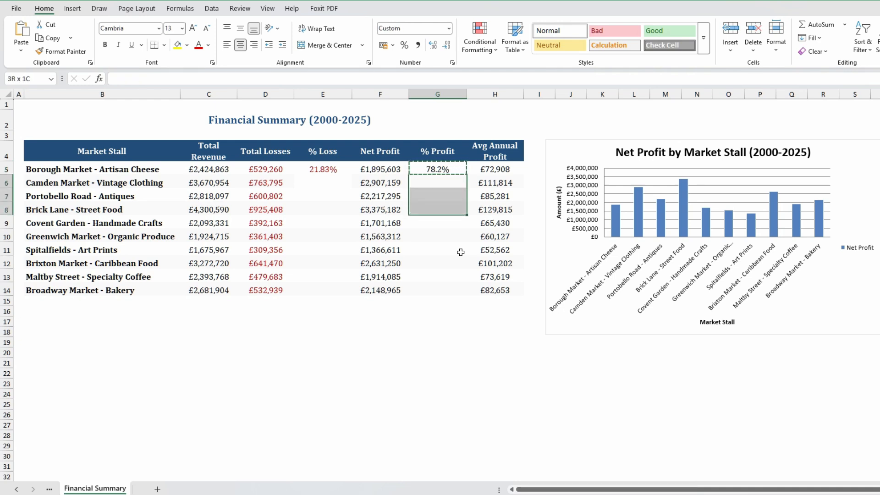
pyautogui.hotkey('shift', 'Down')
pyautogui.hotkey('shift', 'Down')
pyautogui.hotkey('shift', 'Down')
pyautogui.hotkey('shift', 'Down')
pyautogui.hotkey('shift', 'Down')
pyautogui.hotkey('shift', 'Down')
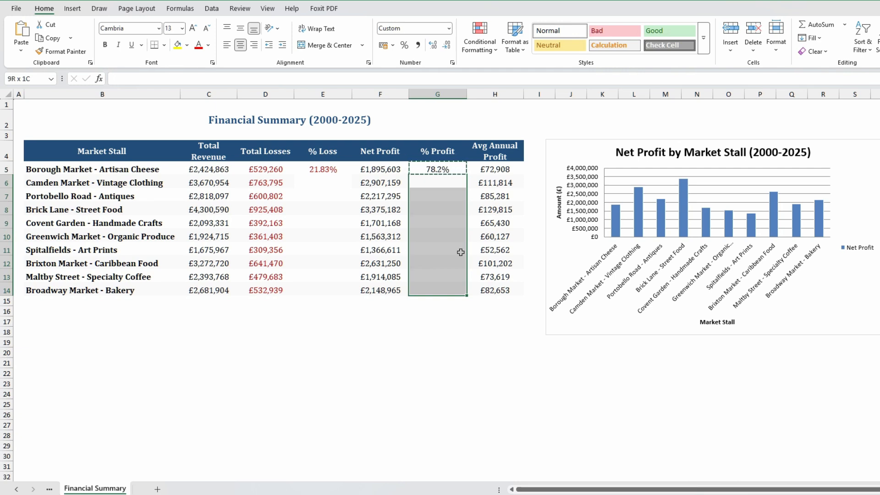
pyautogui.hotkey('ctrl', 'v')
pyautogui.press('Escape')
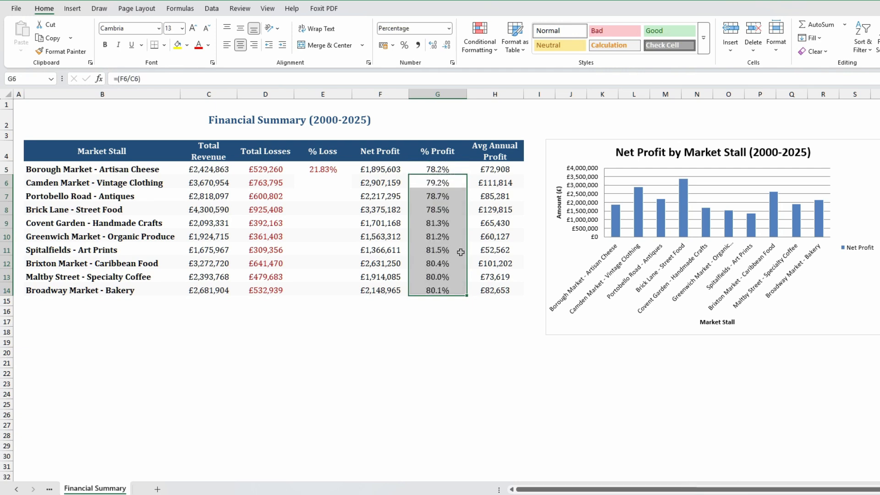
# Check the copied % Profit formulas in column G for correct row references in each stall's row.
pyautogui.press('Down')
pyautogui.press('Down')
pyautogui.press('Down')
pyautogui.press('Down')
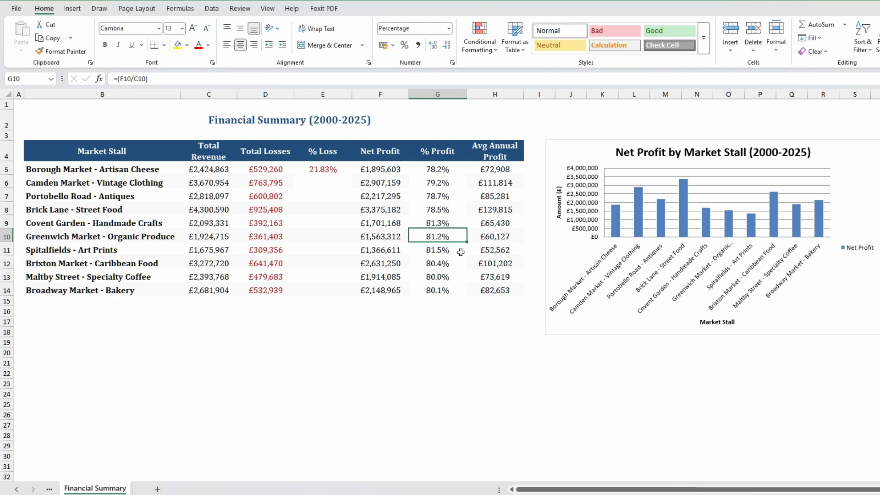
pyautogui.press('Down')
pyautogui.press('Down')
pyautogui.press('Down')
pyautogui.press('Down')
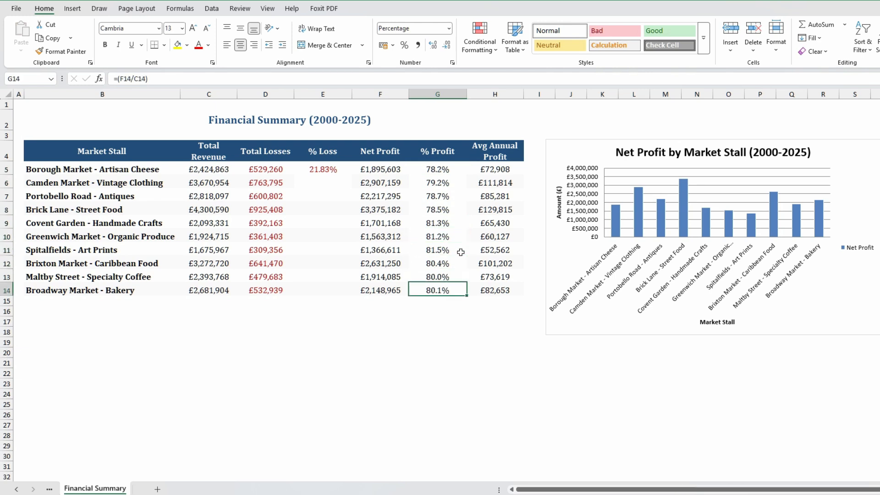
pyautogui.press('Up')
pyautogui.press('Up')
pyautogui.press('Up')
pyautogui.press('Up')
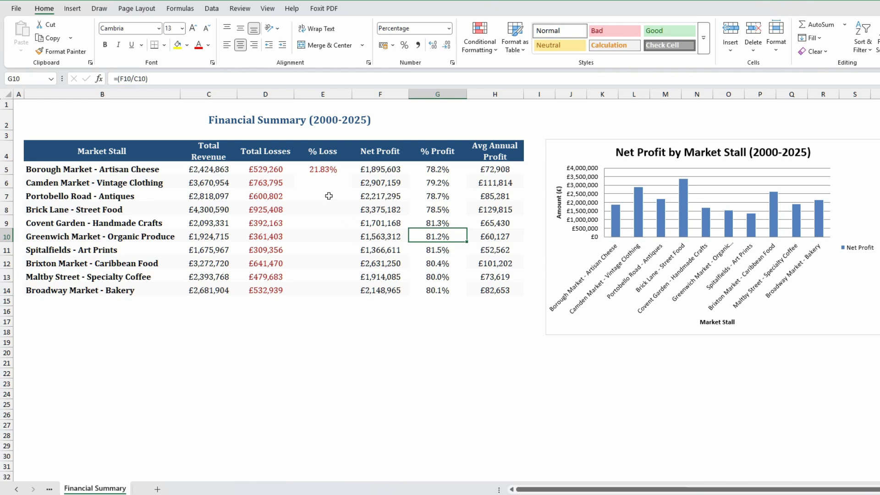
# Fill the % Loss formula from E5 down to E14 for all remaining market stalls.
pyautogui.click(325, 169)
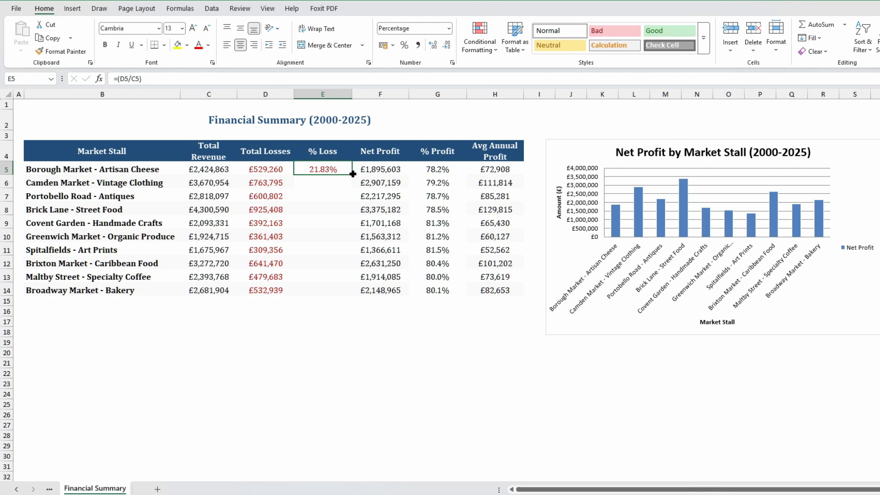
pyautogui.moveTo(353, 174); pyautogui.dragTo(345, 293)
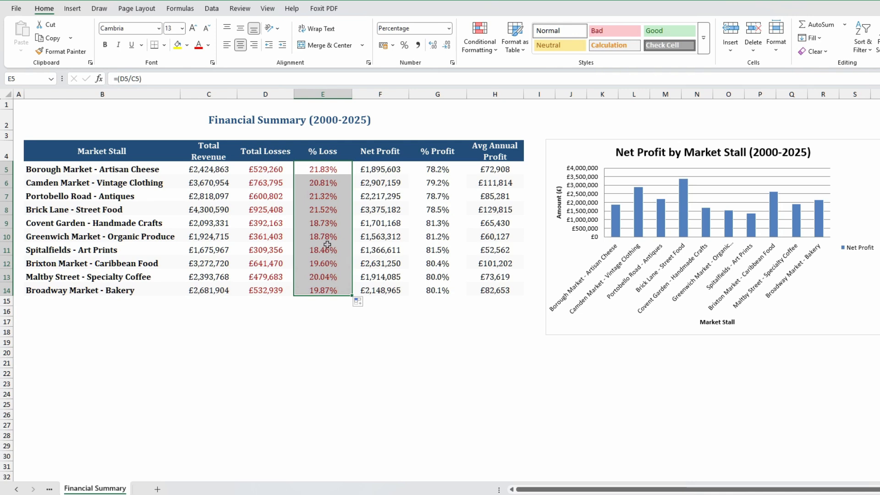
pyautogui.click(338, 330)
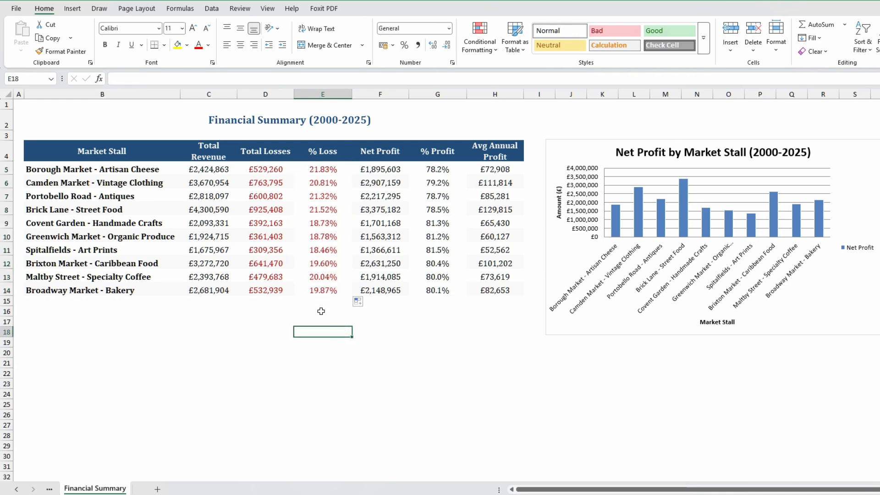
# Inspect the filled % Loss formulas in several column E cells to check their row references.
pyautogui.click(319, 278)
pyautogui.click(320, 251)
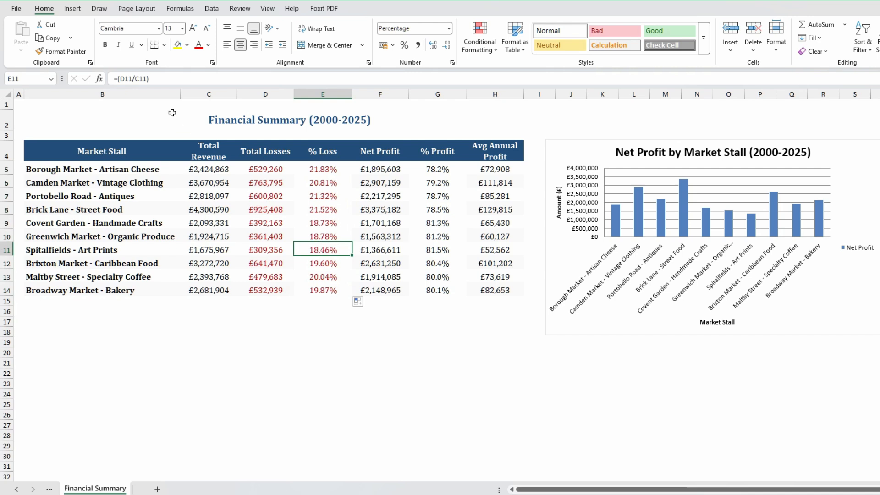
pyautogui.click(311, 219)
pyautogui.click(324, 198)
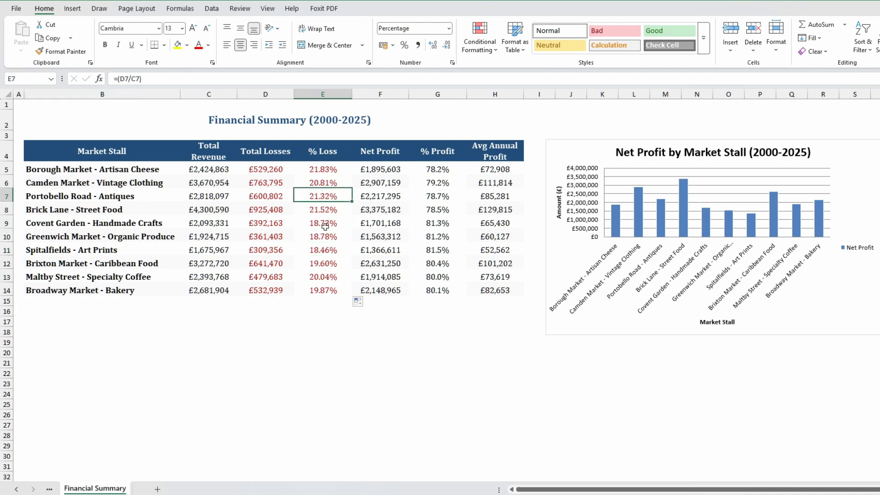
pyautogui.click(323, 248)
pyautogui.click(324, 272)
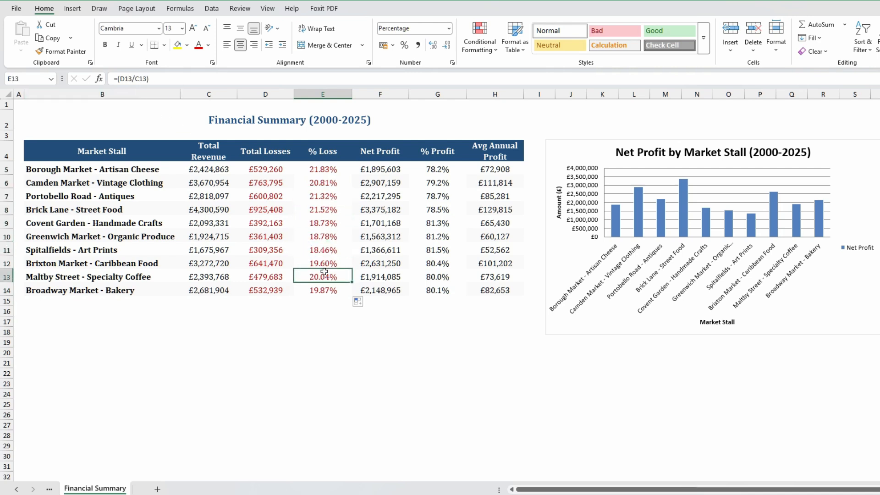
pyautogui.click(328, 237)
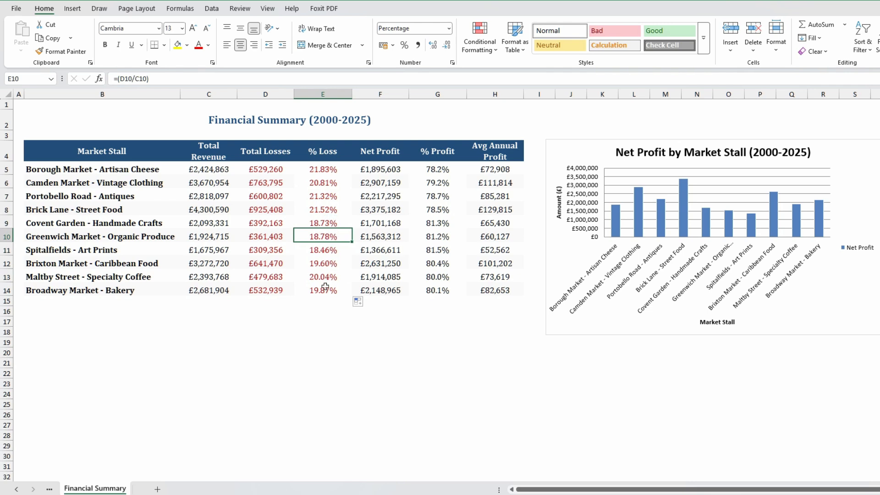
pyautogui.click(315, 334)
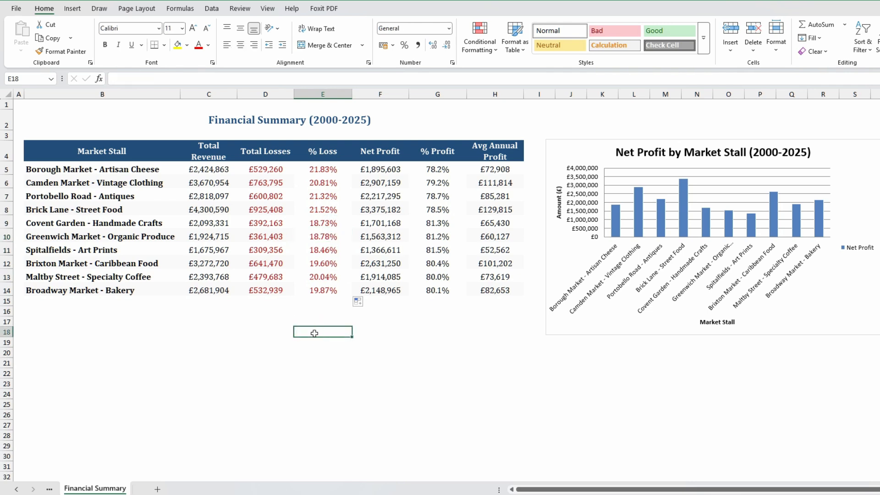